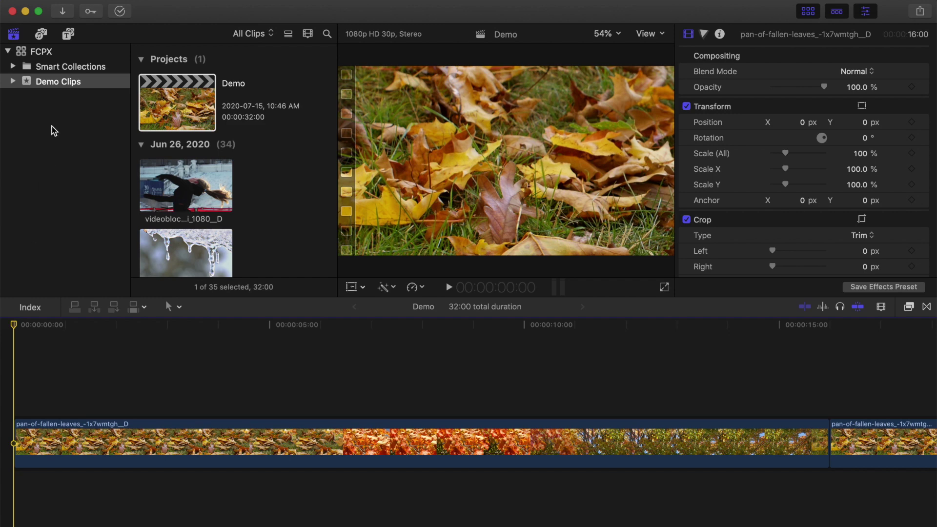
- Add a black Custom solid from Generators > Solids above the leaves clip and extend it to 16:00
click(67, 35)
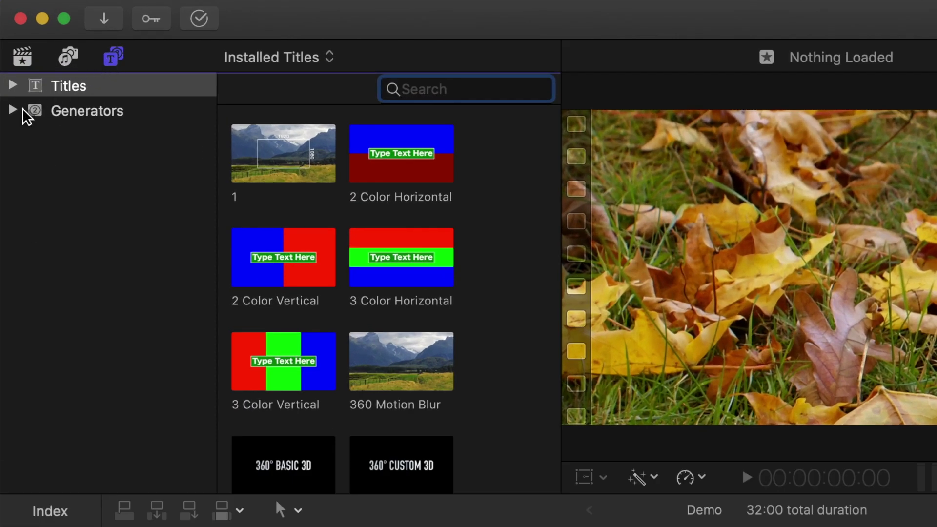
click(14, 112)
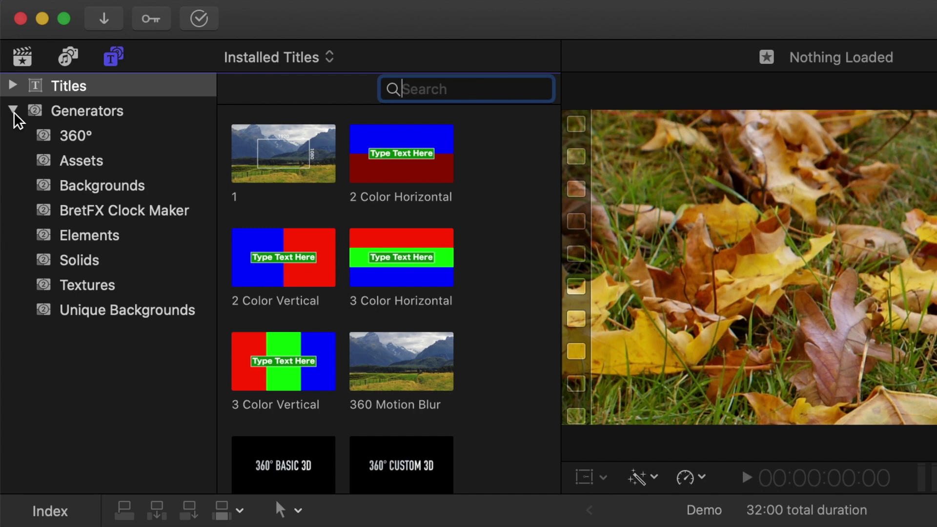
click(89, 264)
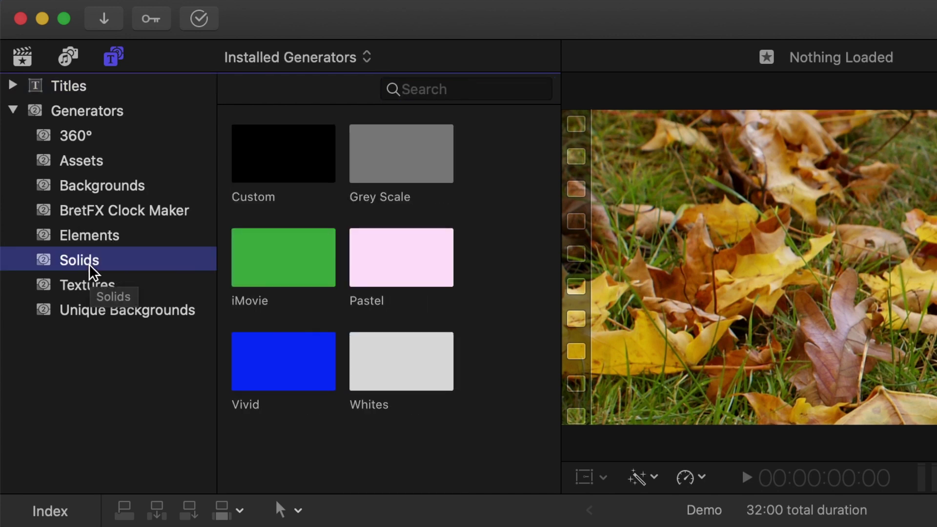
click(268, 169)
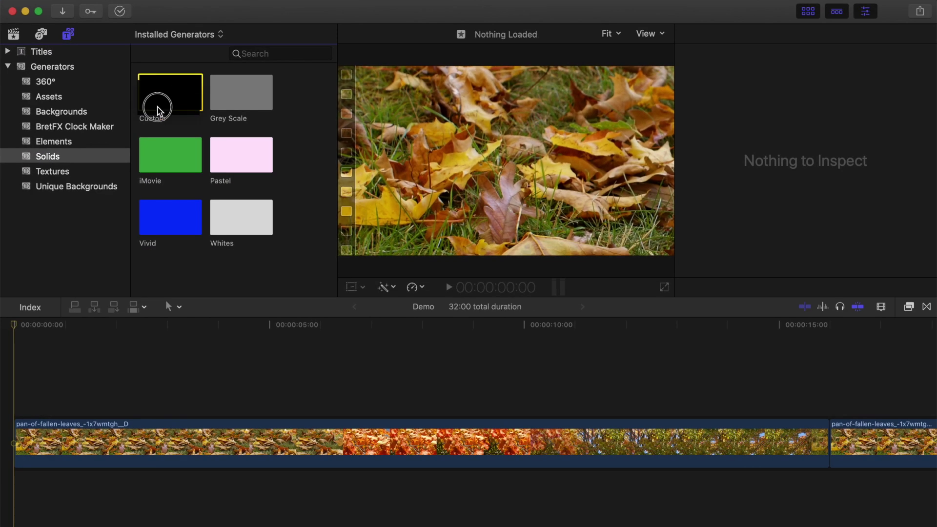
drag(191, 131, 5, 505)
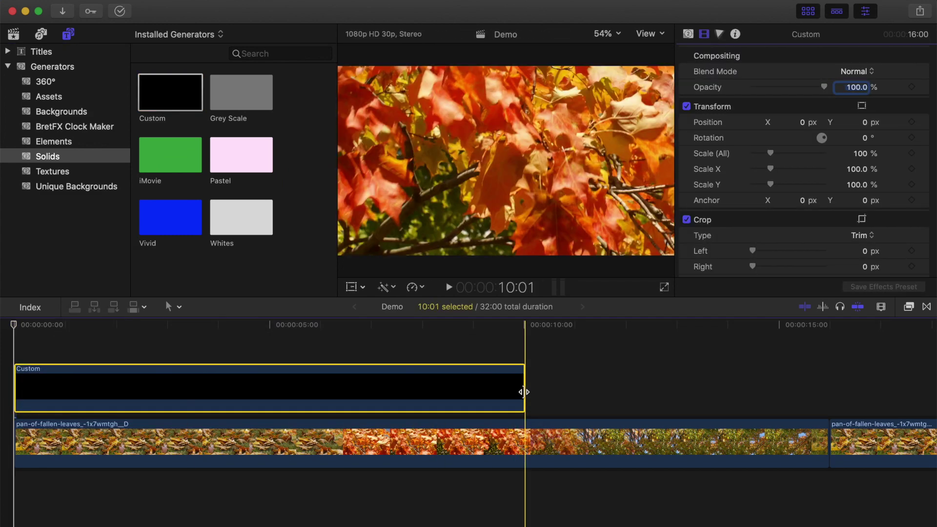
drag(524, 393, 828, 390)
click(669, 391)
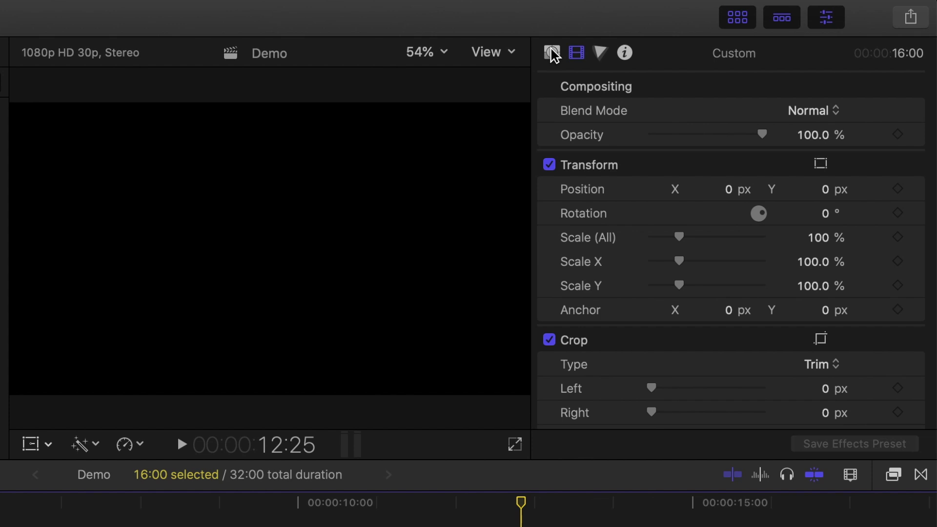
- Set the Custom solid's Color to White in the Generator inspector
click(552, 52)
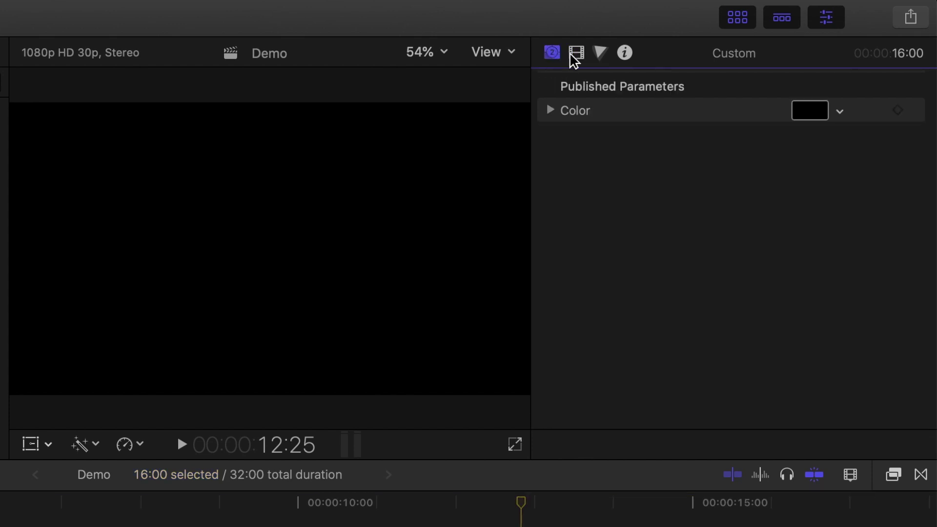
click(810, 113)
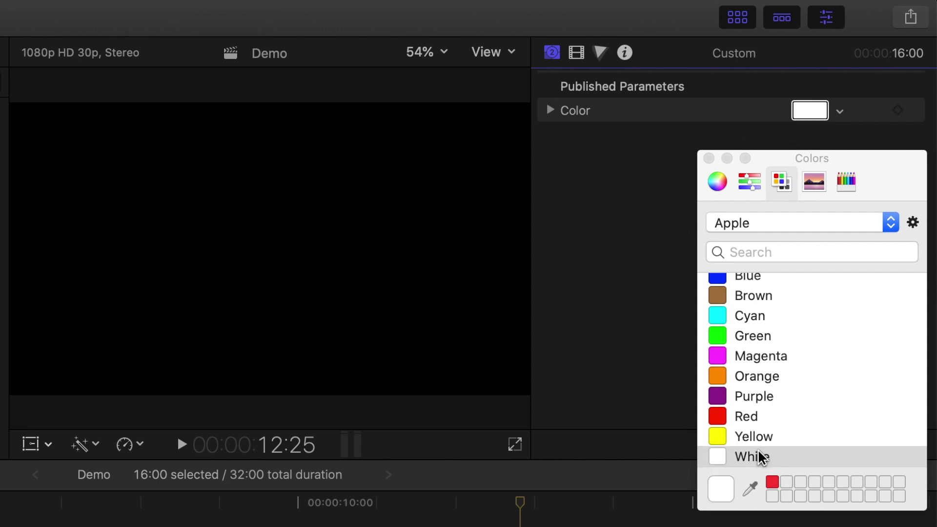
click(760, 457)
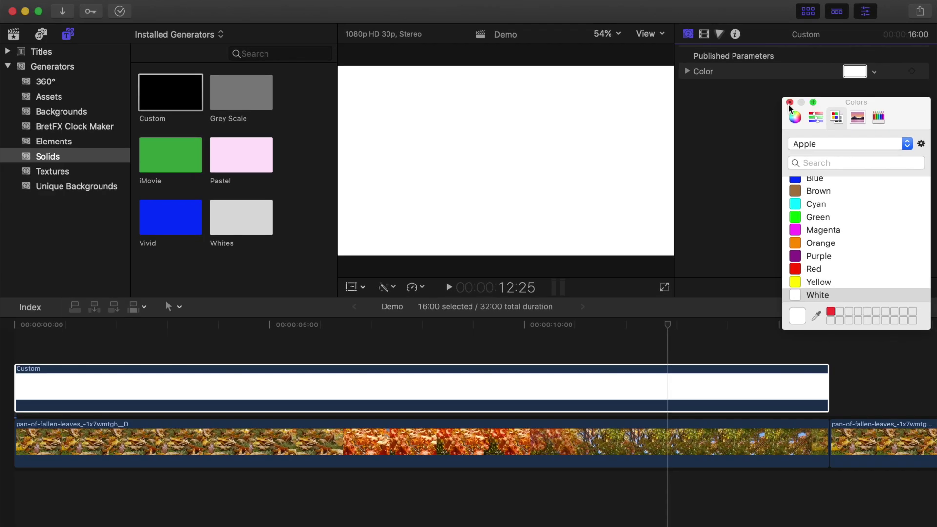
click(790, 103)
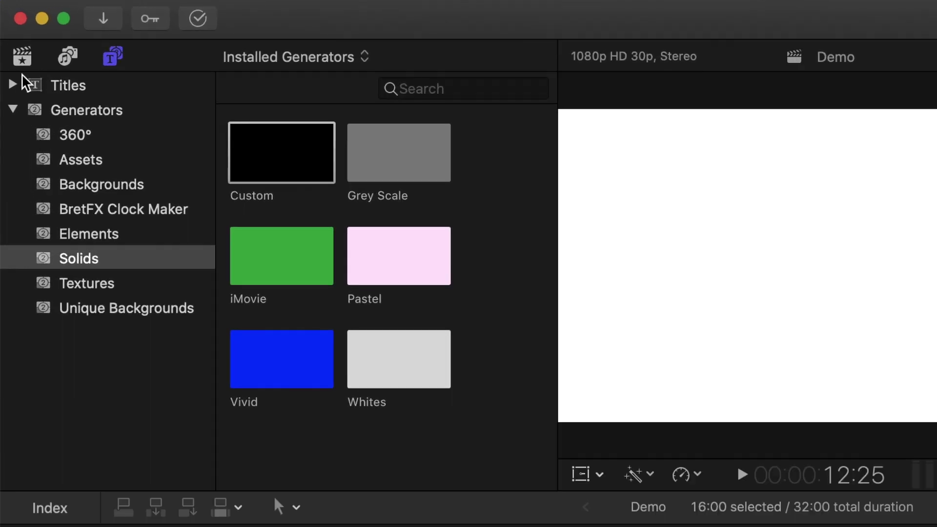
- Place a Bumper/Opener Basic Title above the white solid and trim its end out to 16:00
click(8, 51)
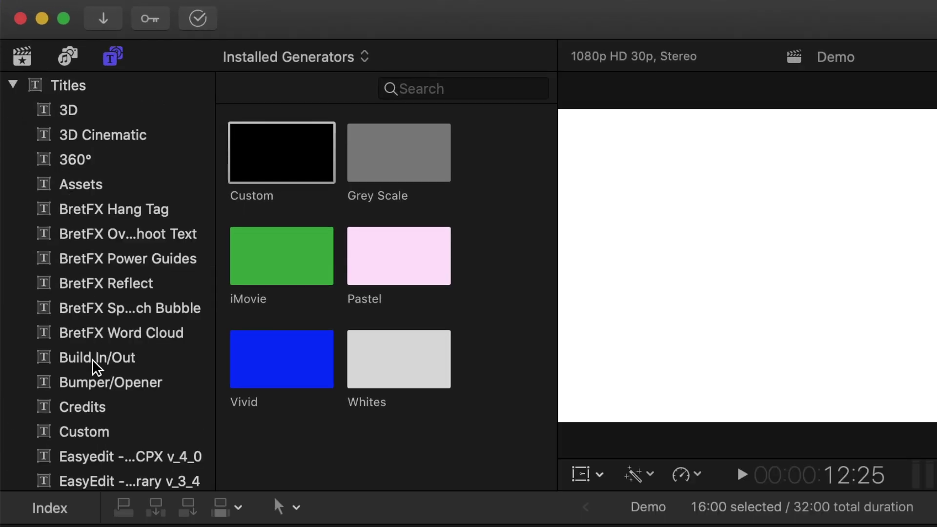
click(97, 383)
drag(387, 151, 67, 526)
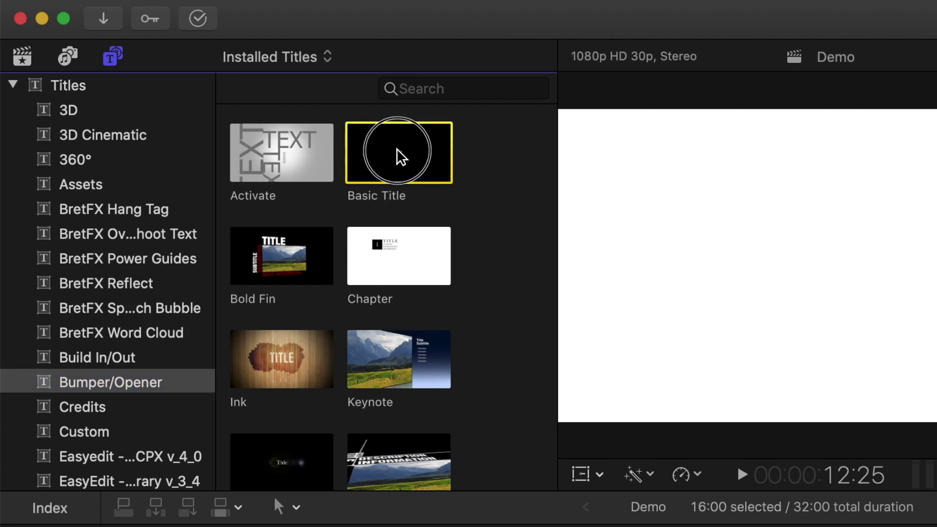
drag(40, 351, 17, 344)
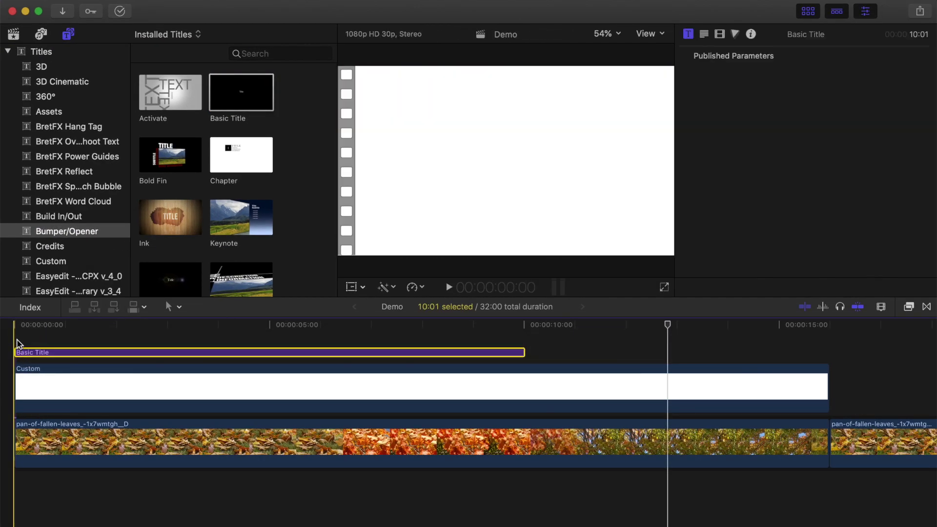
click(523, 350)
drag(523, 350, 826, 352)
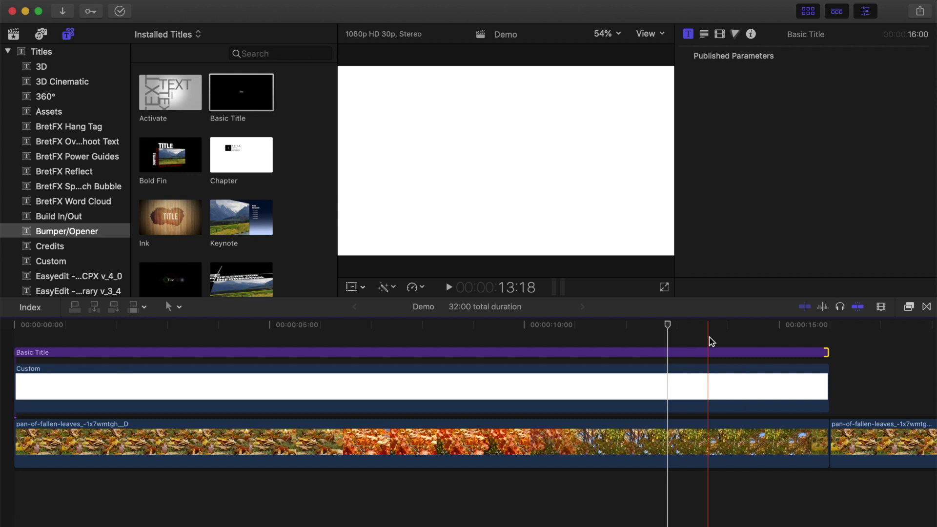
- Set the title's text Face color to Black
click(672, 355)
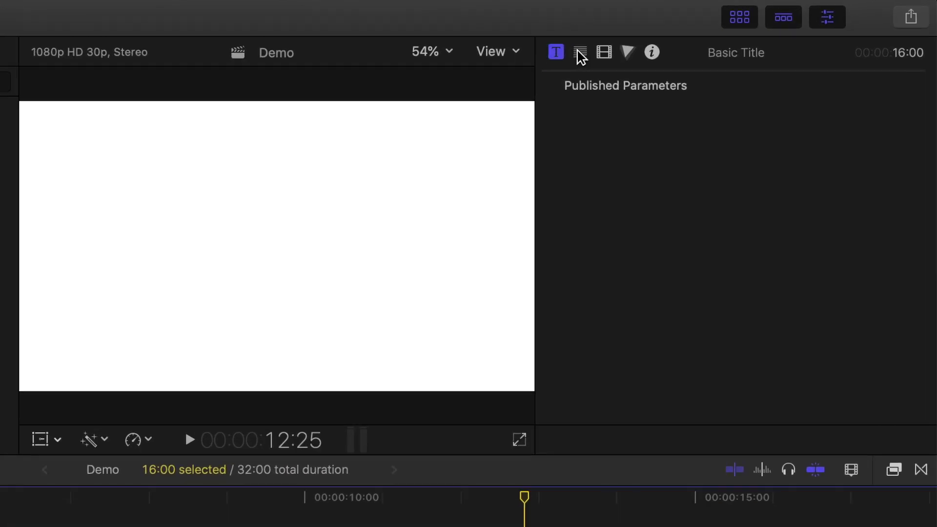
click(581, 54)
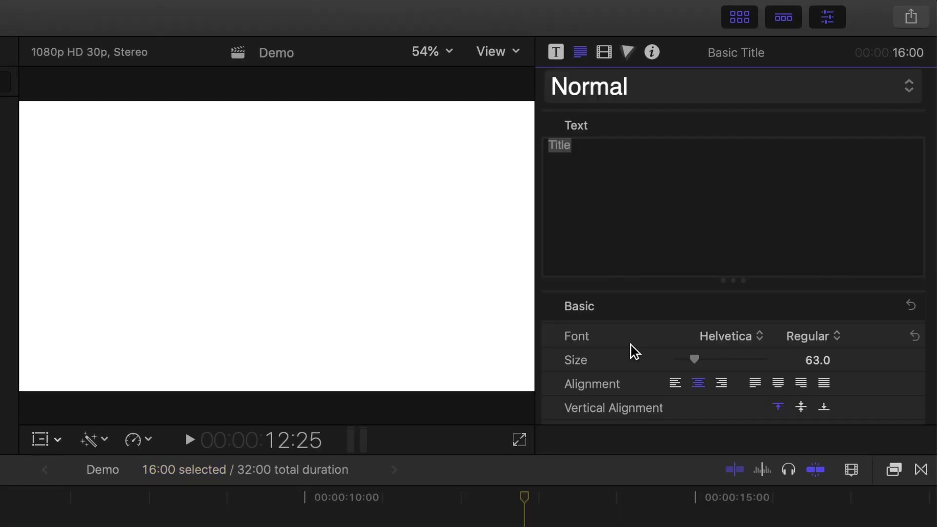
scroll(632, 354, down, 10)
scroll(633, 358, down, 5)
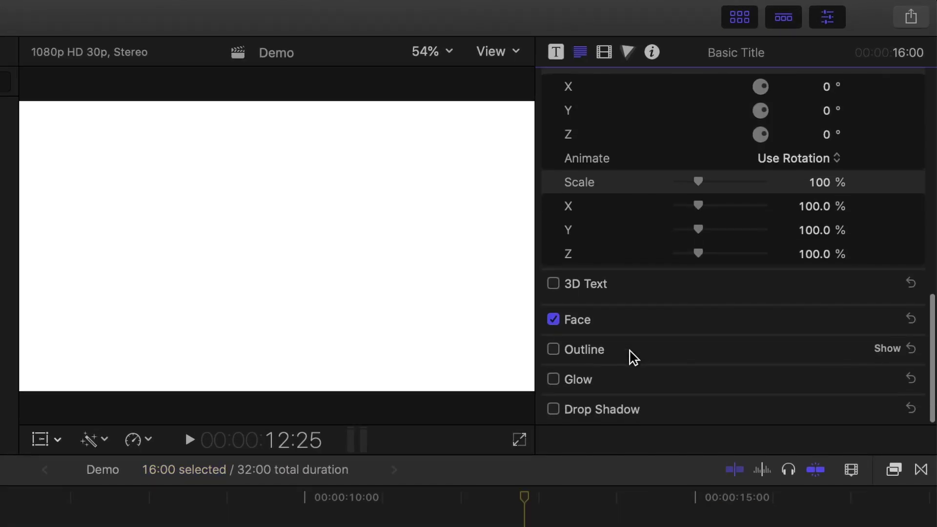
mouse_move(878, 330)
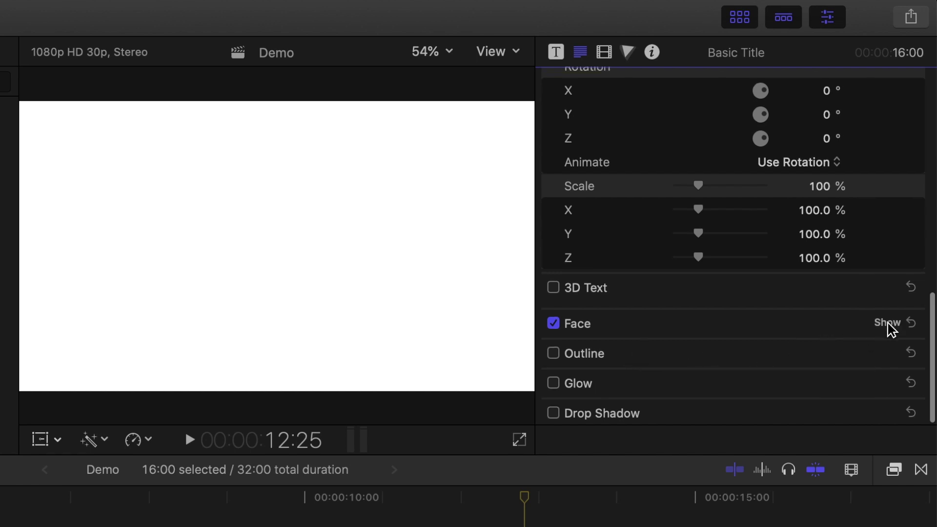
click(808, 372)
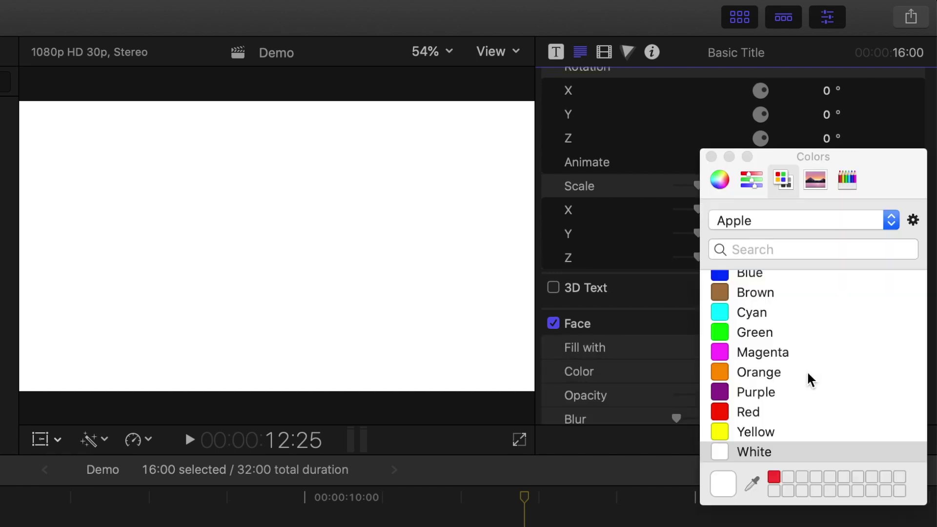
scroll(764, 342, up, 2)
click(759, 280)
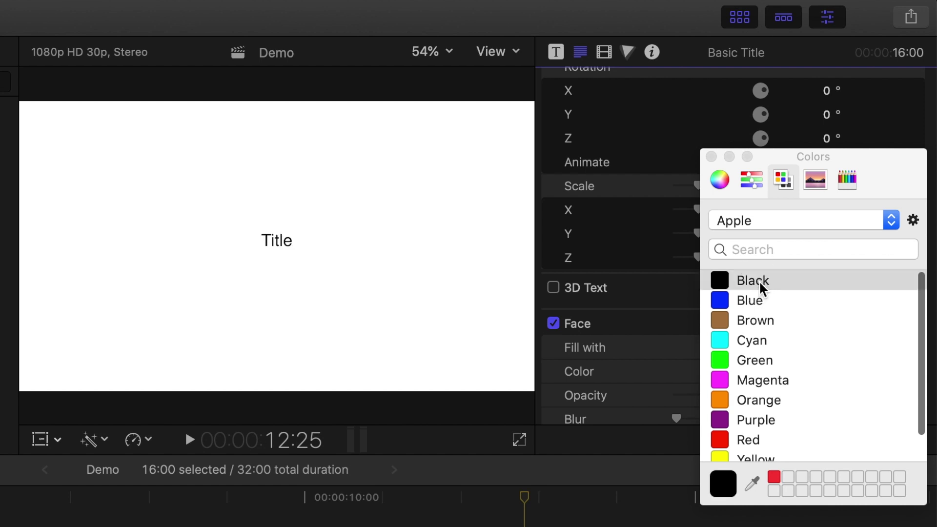
click(711, 157)
- Replace 'Title' with AUTUMN in Avenir Next Heavy at size 288
scroll(666, 372, up, 15)
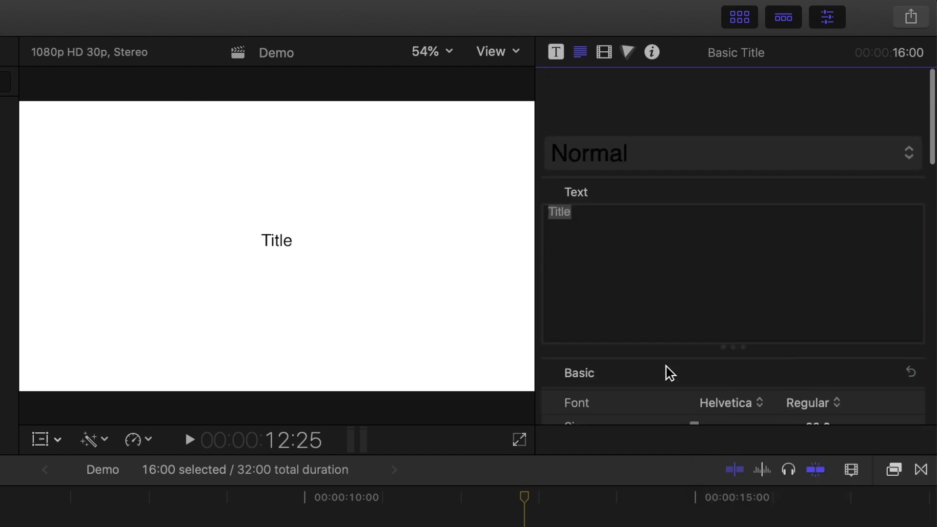
double_click(594, 148)
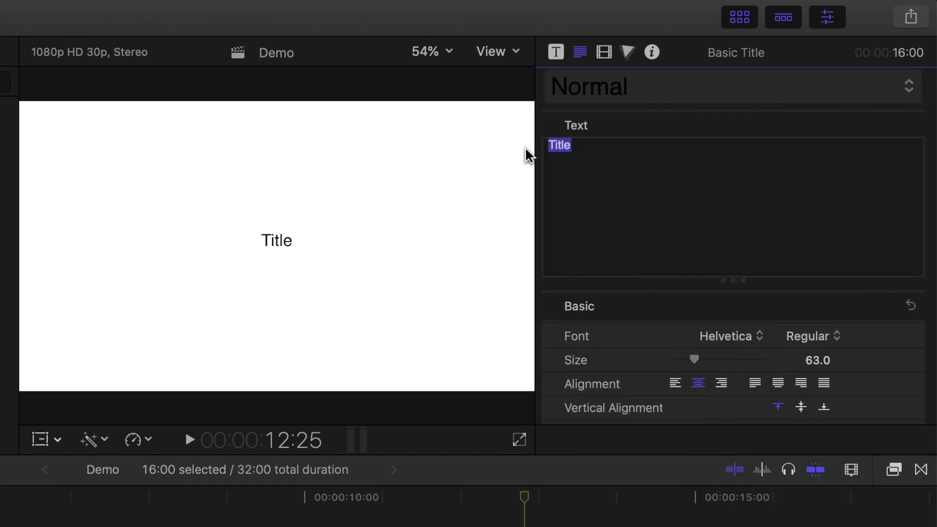
text(AUTUMN)
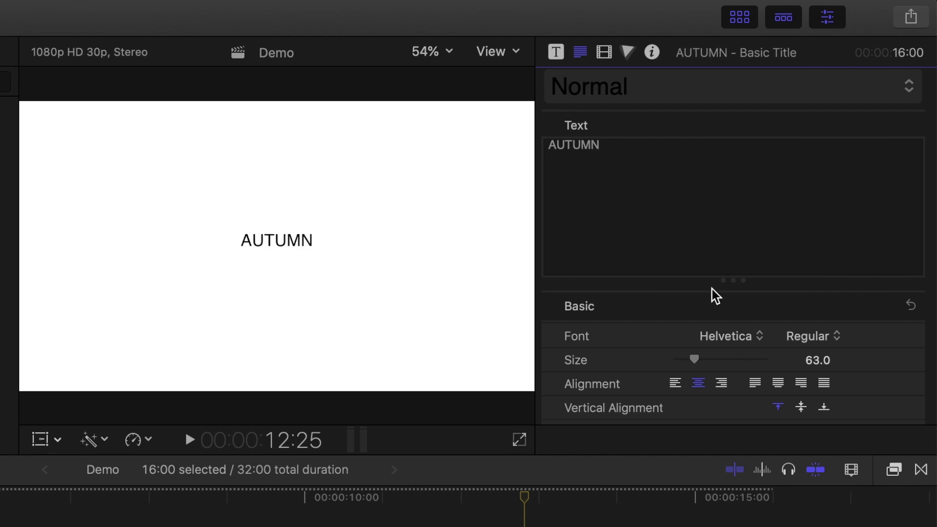
click(763, 339)
scroll(768, 342, up, 15)
scroll(769, 342, up, 10)
click(707, 341)
click(781, 336)
click(806, 488)
click(712, 364)
drag(716, 367, 781, 388)
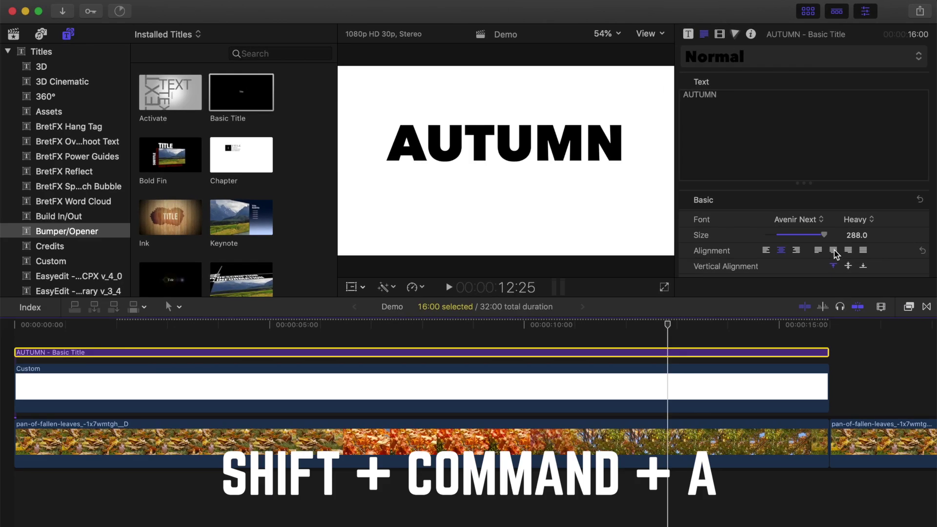
- Move AUTUMN down to the centre of the frame in the viewer
key(shift+super+a)
click(552, 137)
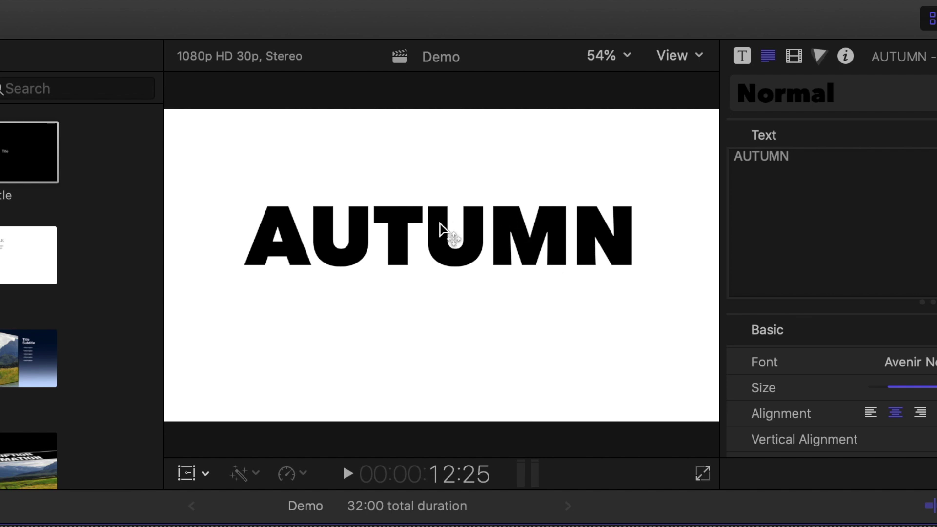
drag(416, 236, 419, 255)
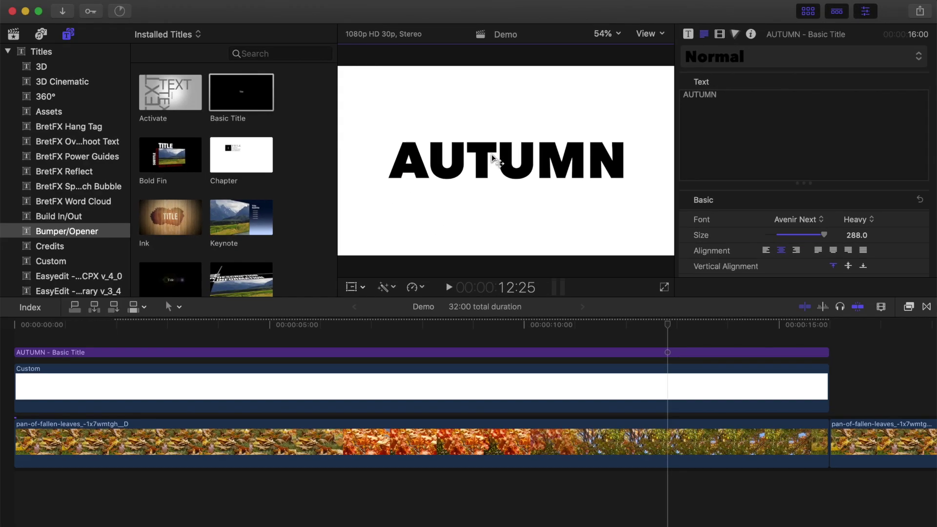
- Switch the white Custom clip to Crop > Trim and trim its top down in the viewer
click(515, 384)
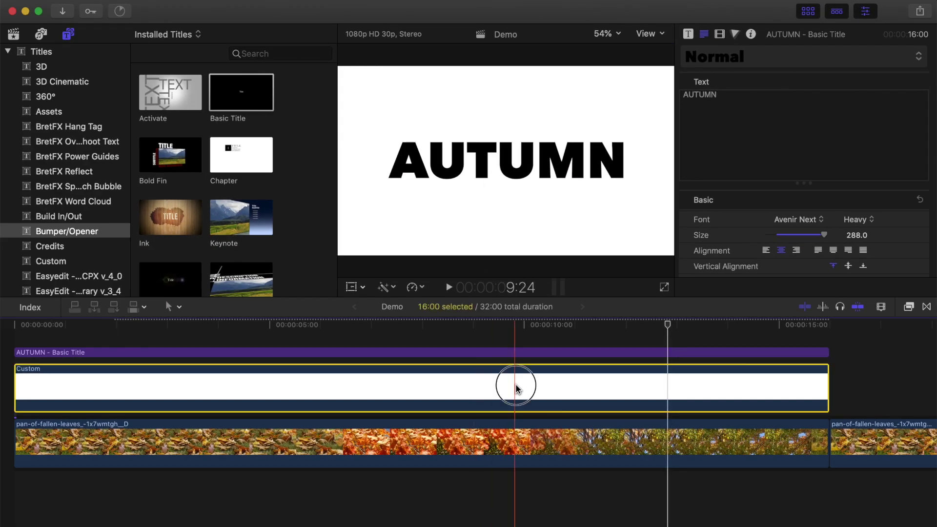
click(364, 286)
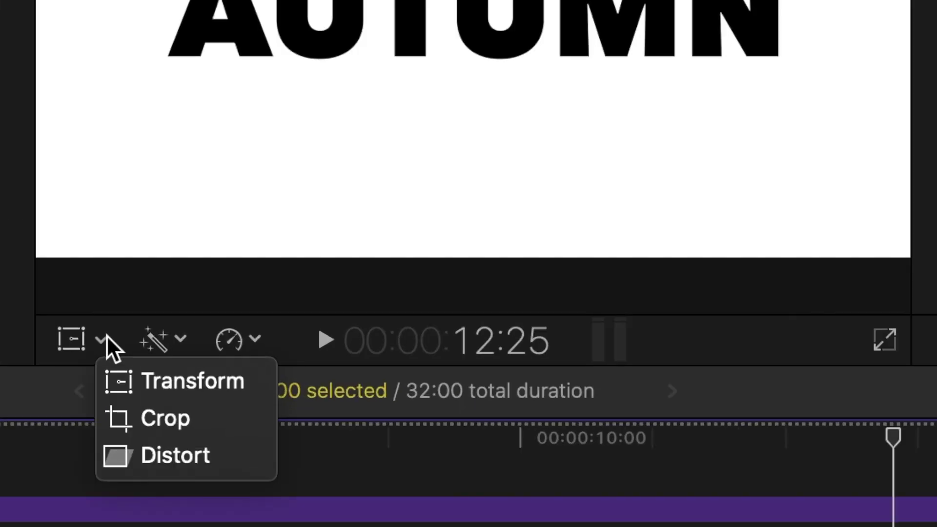
click(132, 424)
click(363, 286)
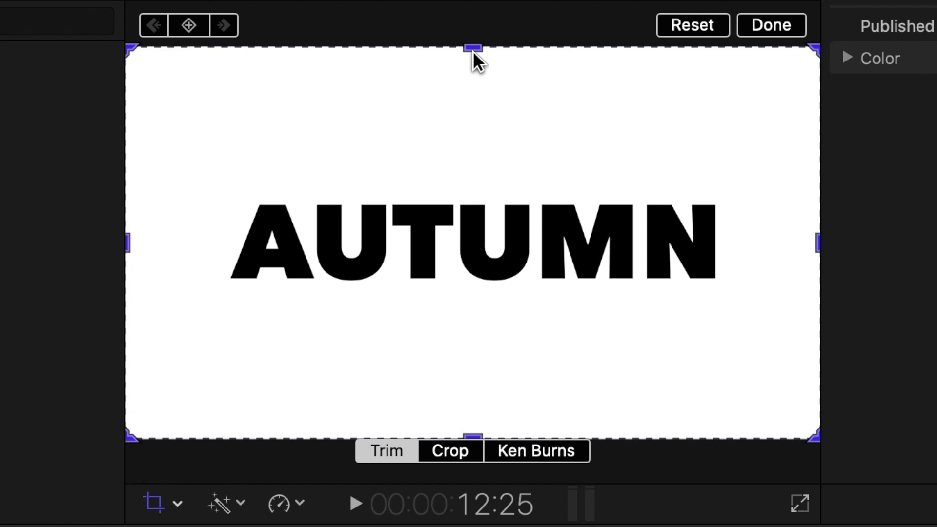
drag(473, 49, 468, 187)
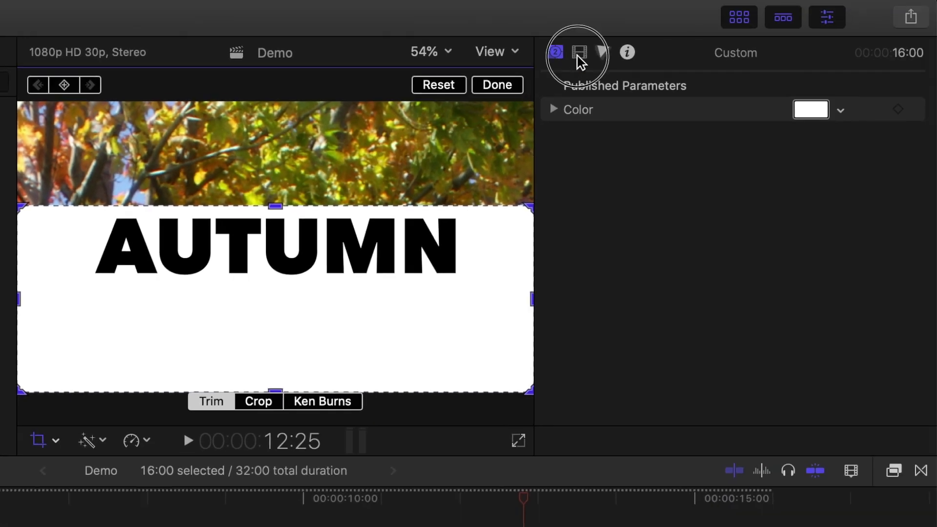
- Set the crop to 389.1 top and bottom and 230 left and right, then finish cropping
click(579, 52)
scroll(679, 268, down, 3)
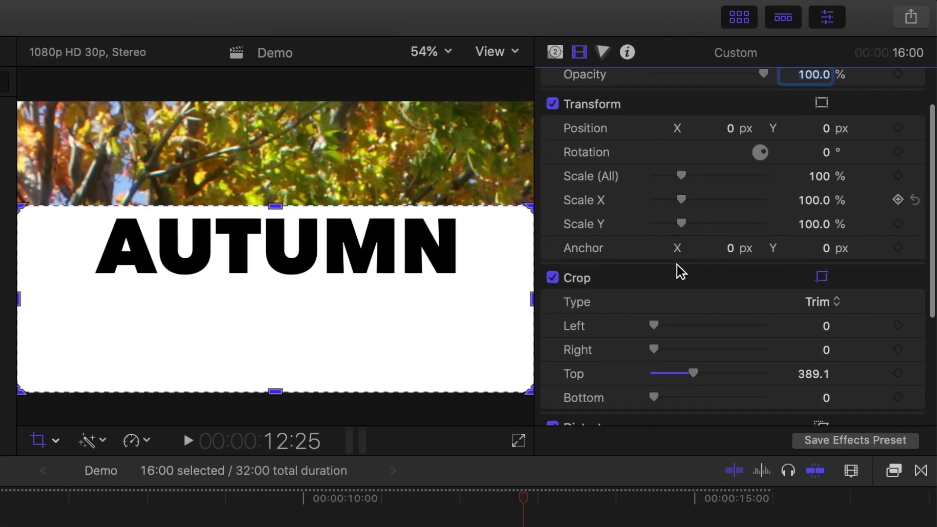
scroll(679, 271, down, 2)
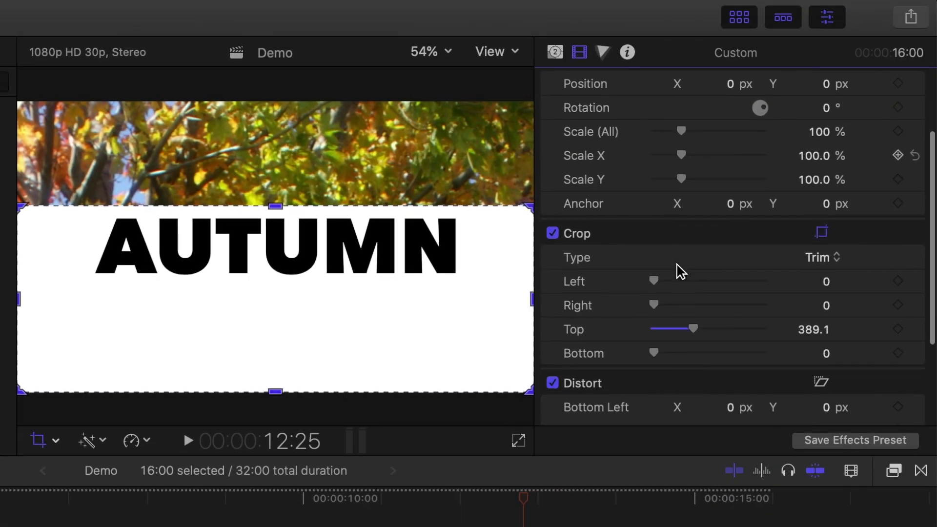
click(826, 352)
text(389.1)
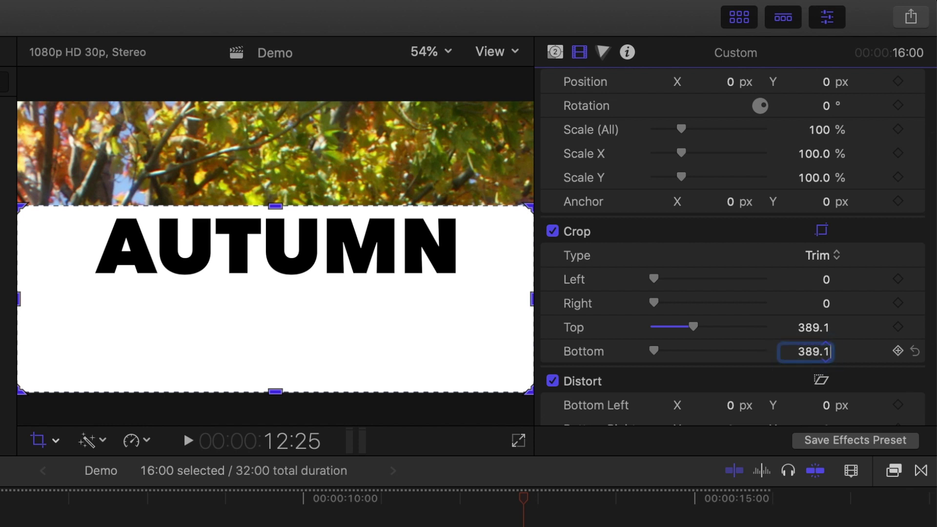
key(Return)
drag(654, 303, 678, 302)
click(827, 279)
text(230)
key(Return)
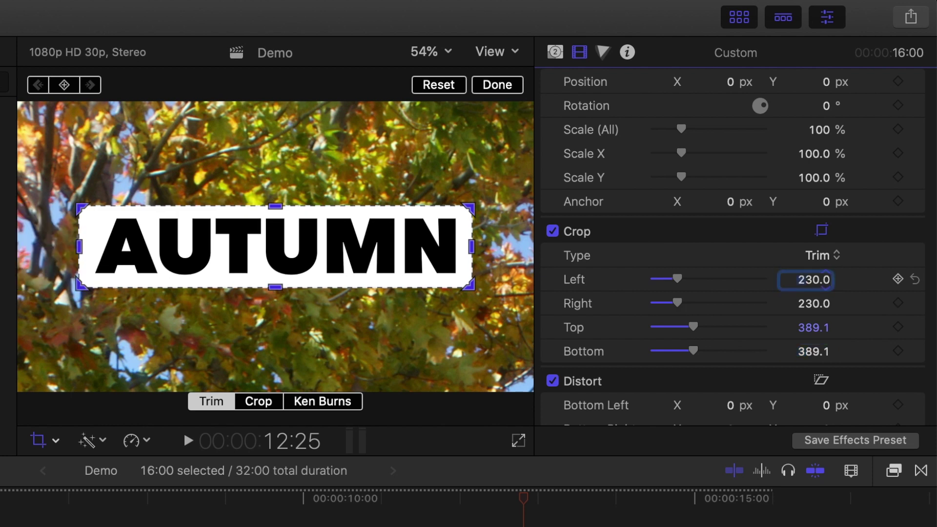
click(505, 91)
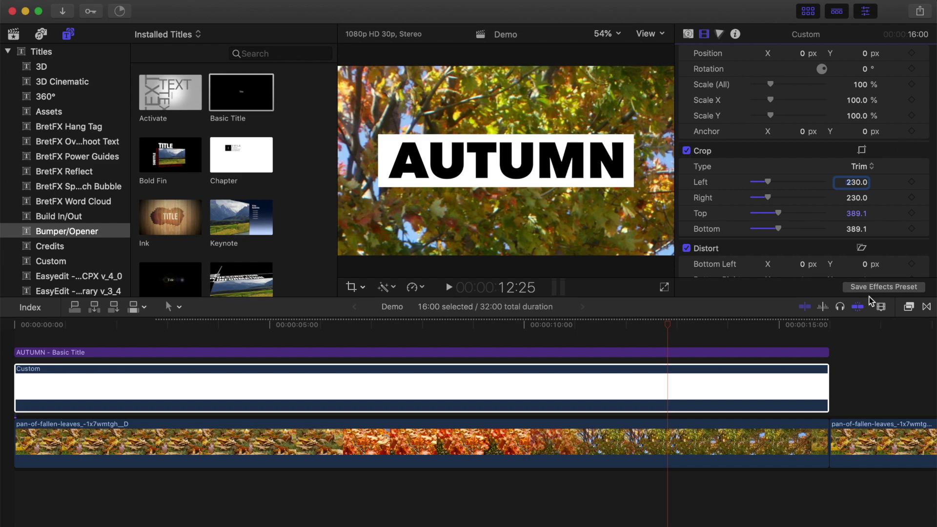
- Apply the Image Mask effect from Masks to the white Custom clip
click(881, 308)
click(909, 307)
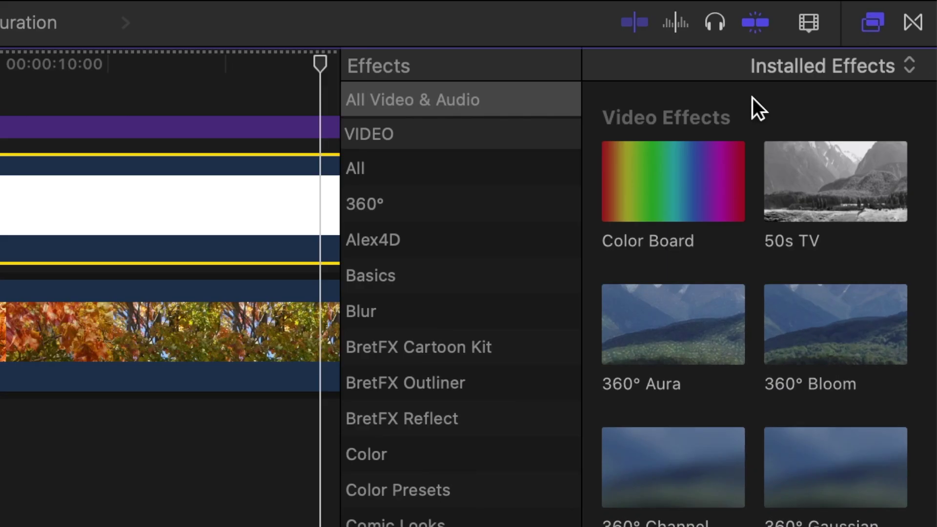
scroll(758, 398, down, 5)
click(436, 282)
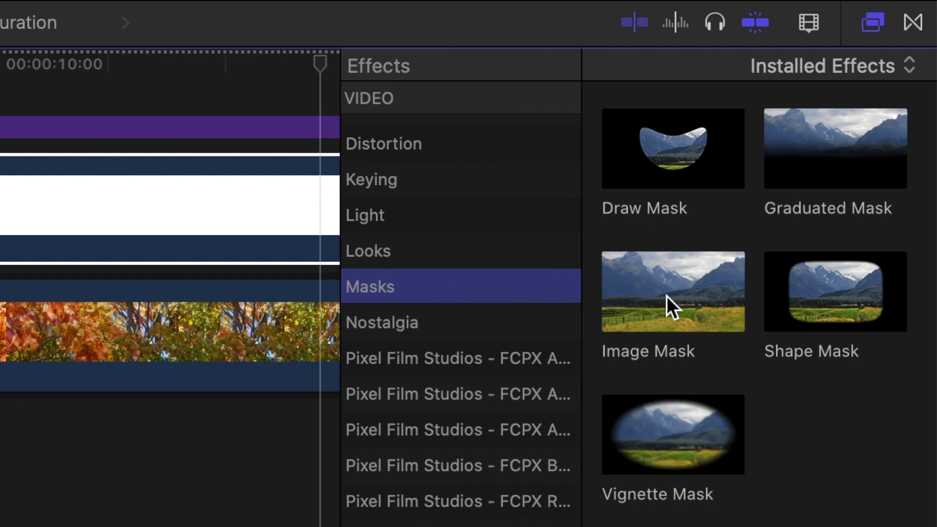
drag(672, 295, 11, 226)
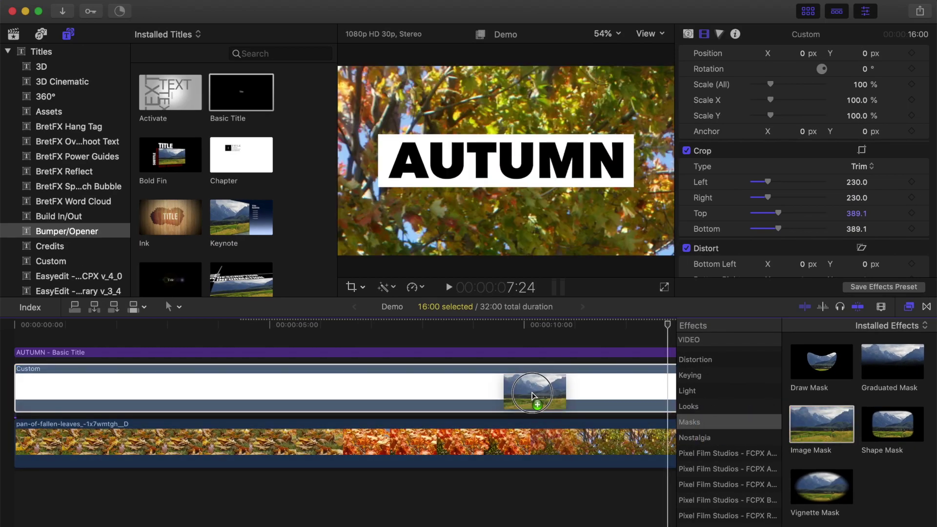
drag(533, 395, 526, 388)
- Set the Image Mask source to the AUTUMN title clip and apply it
scroll(756, 173, up, 3)
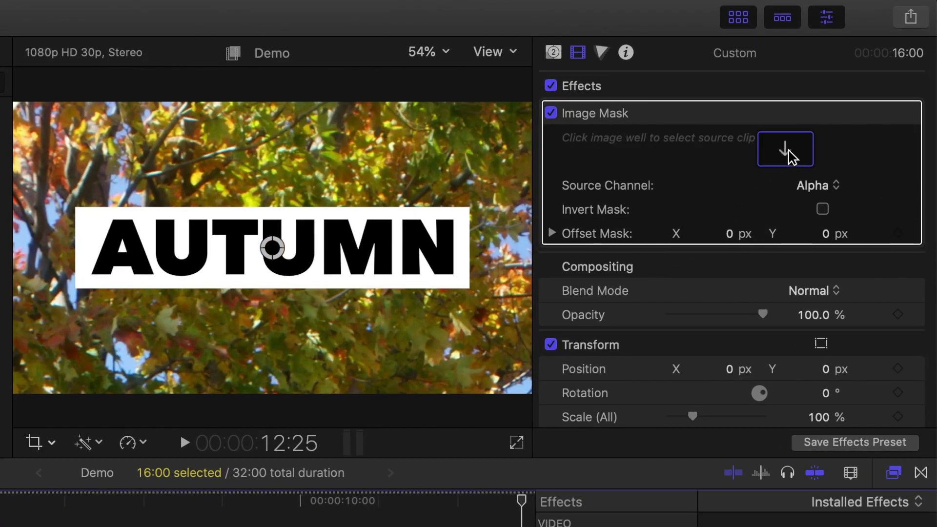
click(786, 151)
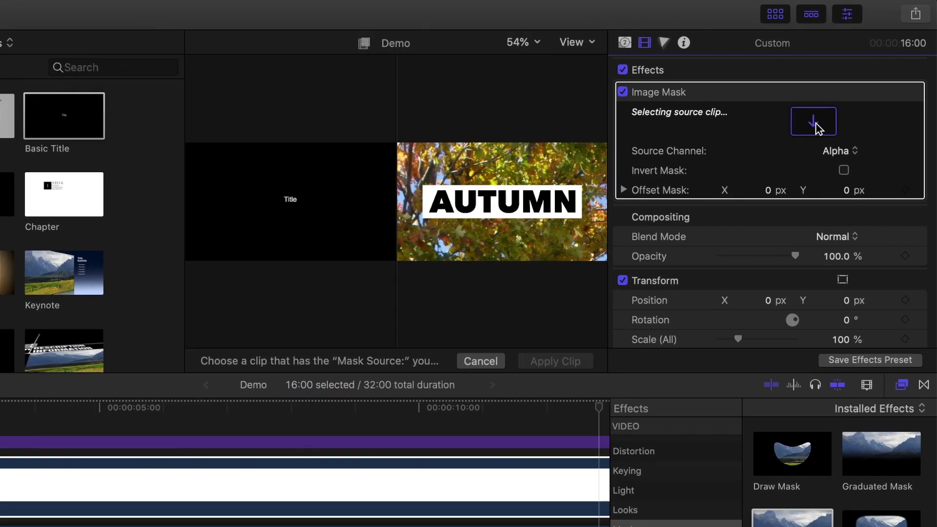
click(411, 446)
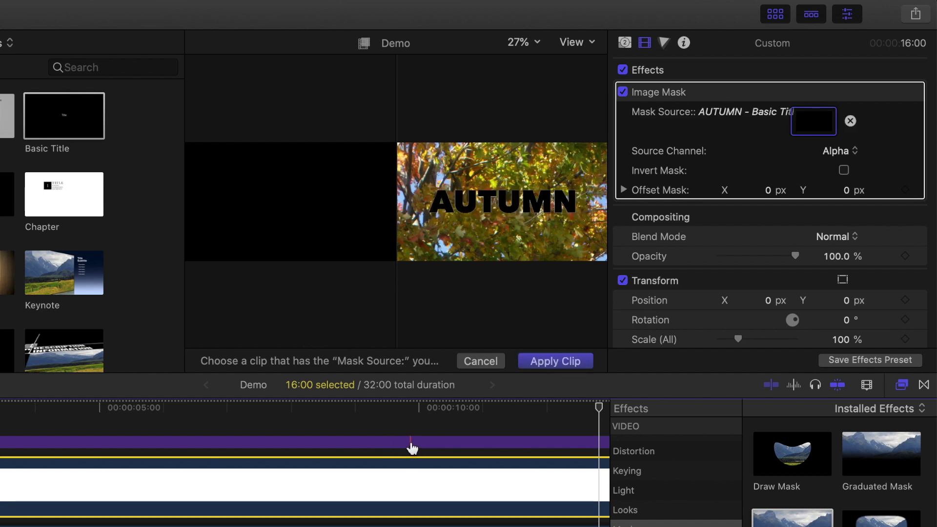
click(532, 364)
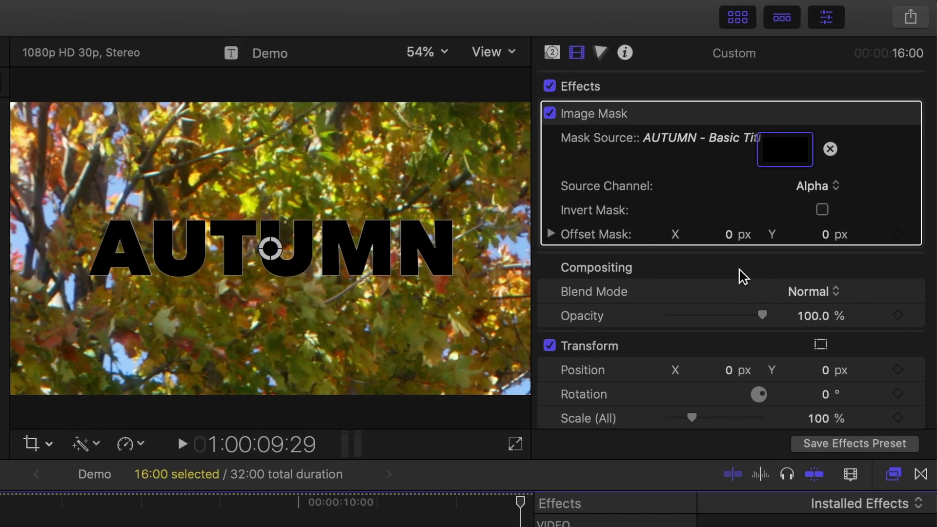
- Invert the mask so AUTUMN cuts through the white box, and disable the AUTUMN title
click(844, 170)
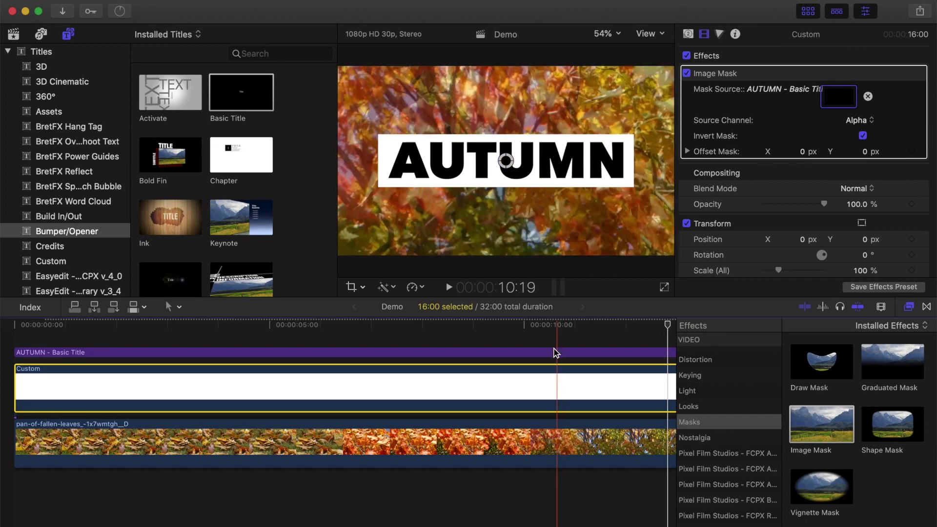
click(554, 354)
key(v)
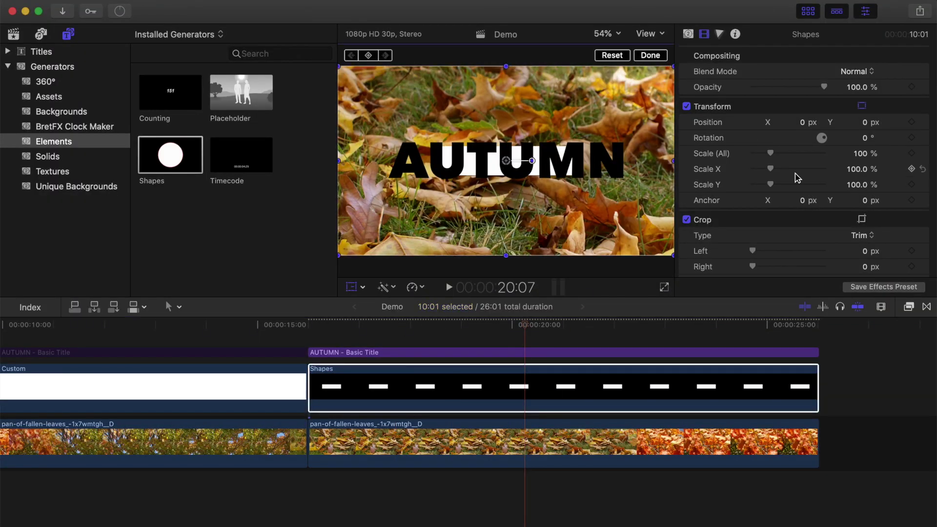
- Scale the Shapes box to 190% and add an Image Mask to it
drag(770, 154, 787, 155)
click(909, 306)
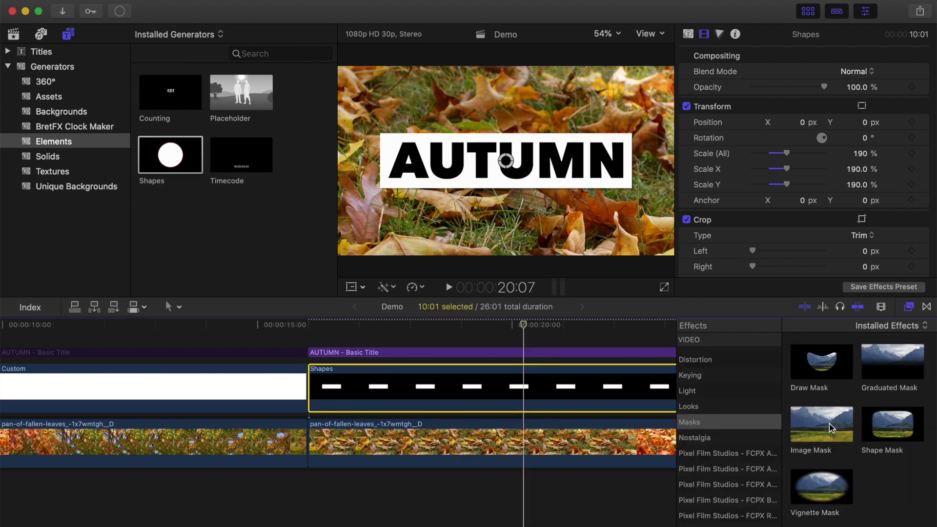
drag(821, 424, 520, 393)
- Set the Shapes mask source to the second AUTUMN title and apply it
click(839, 96)
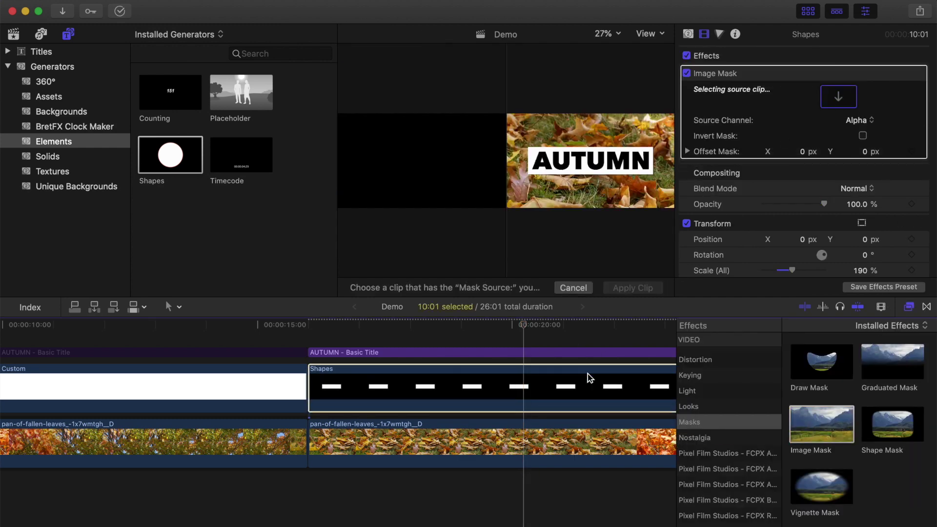
click(628, 289)
click(528, 353)
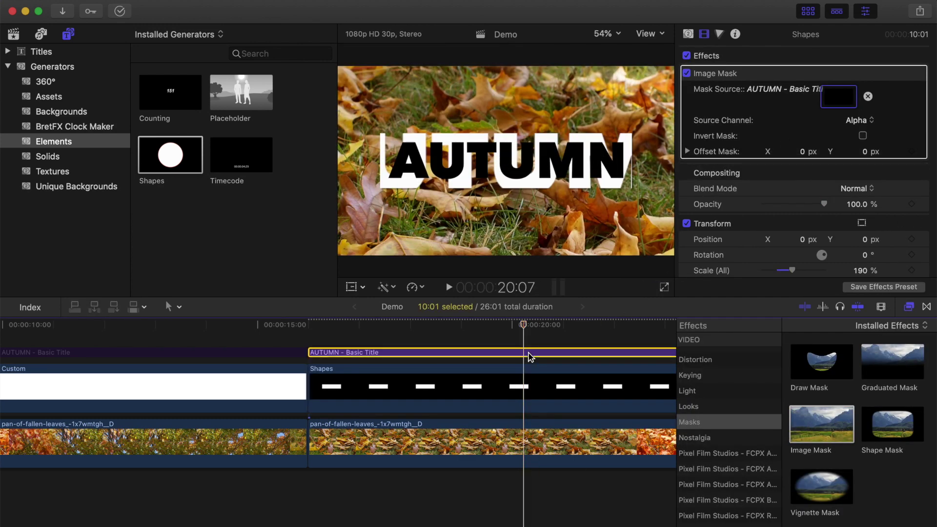
click(525, 386)
scroll(488, 391, left, 10)
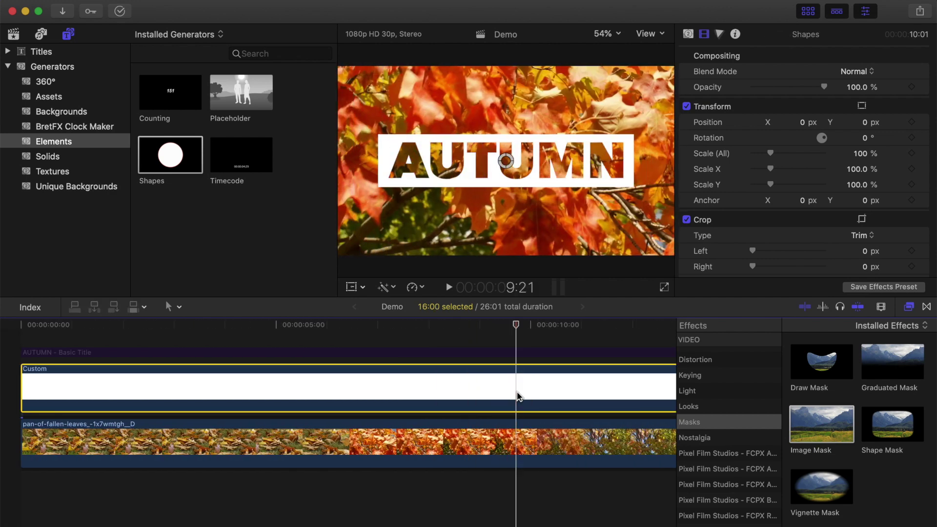
- Scale the white AUTUMN cut-out box to 79.85% and move it to the frame's top-left
click(518, 396)
click(352, 288)
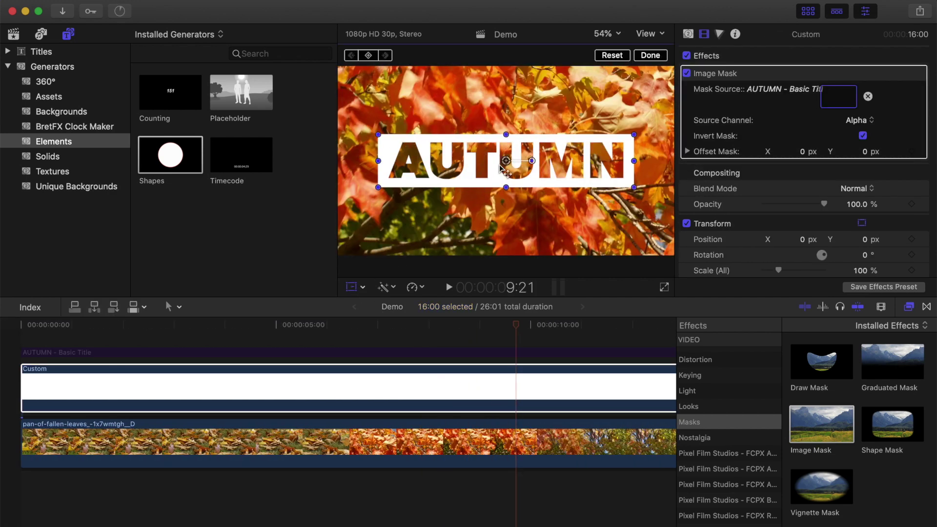
mouse_move(506, 175)
mouse_down()
mouse_move(505, 217)
mouse_move(503, 157)
mouse_up()
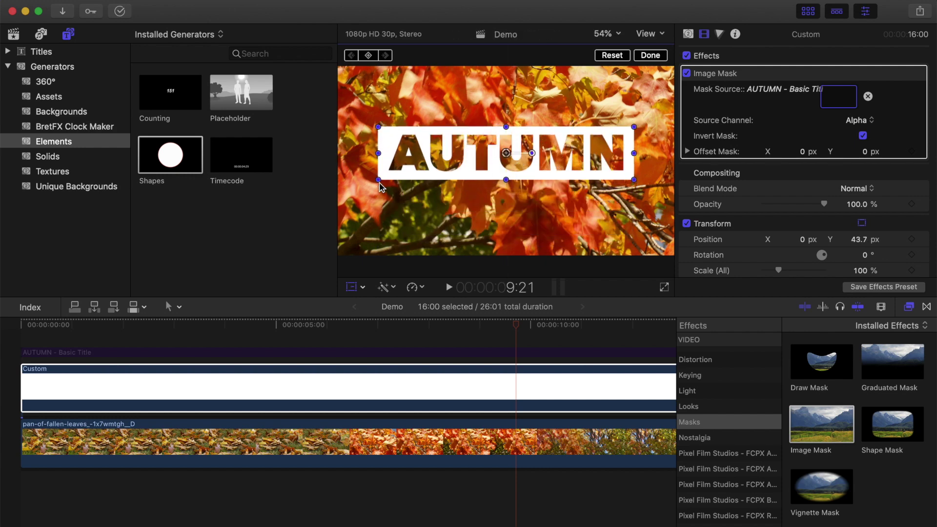
drag(380, 181, 404, 174)
drag(506, 152, 449, 103)
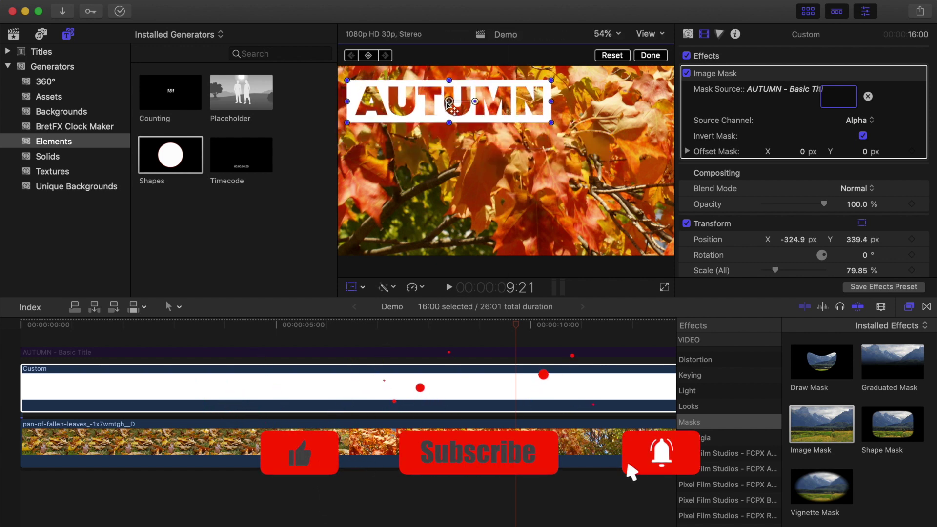